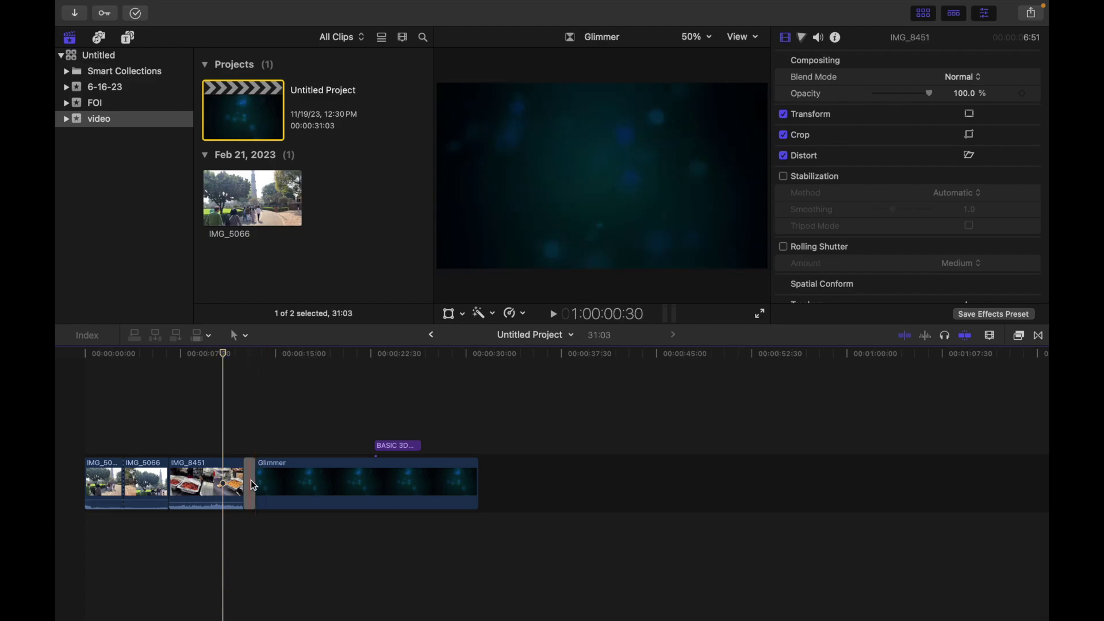
# Select the Cross Dissolve transition between IMG_8451 and Glimmer in the timeline
pyautogui.click(253, 481)
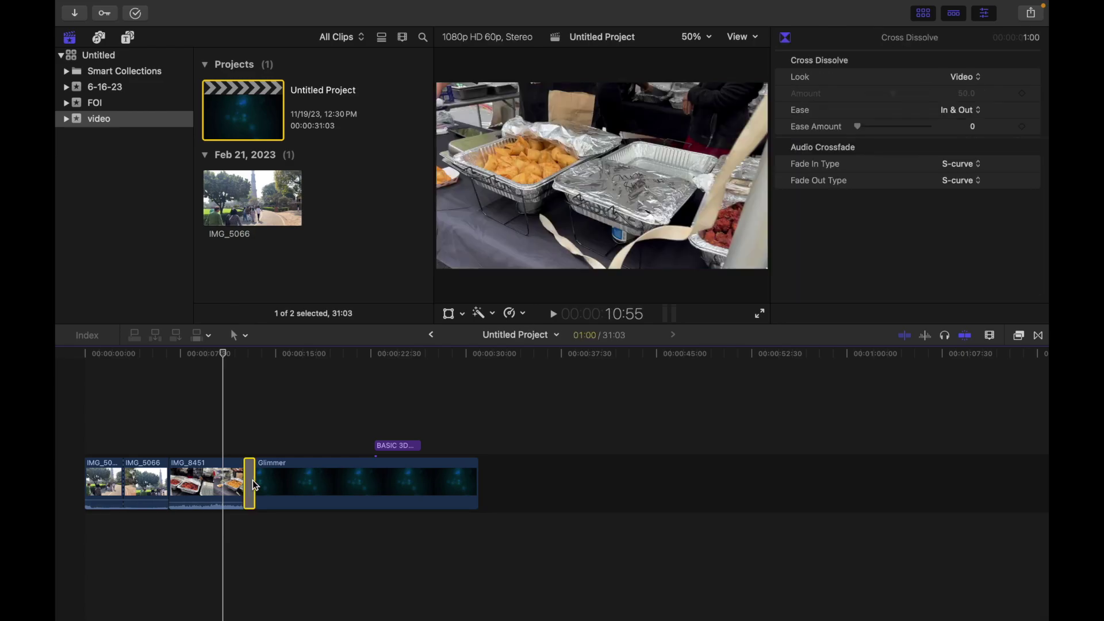
# Enter a new duration for the Cross Dissolve using Change Duration from its context menu
pyautogui.rightClick(253, 481)
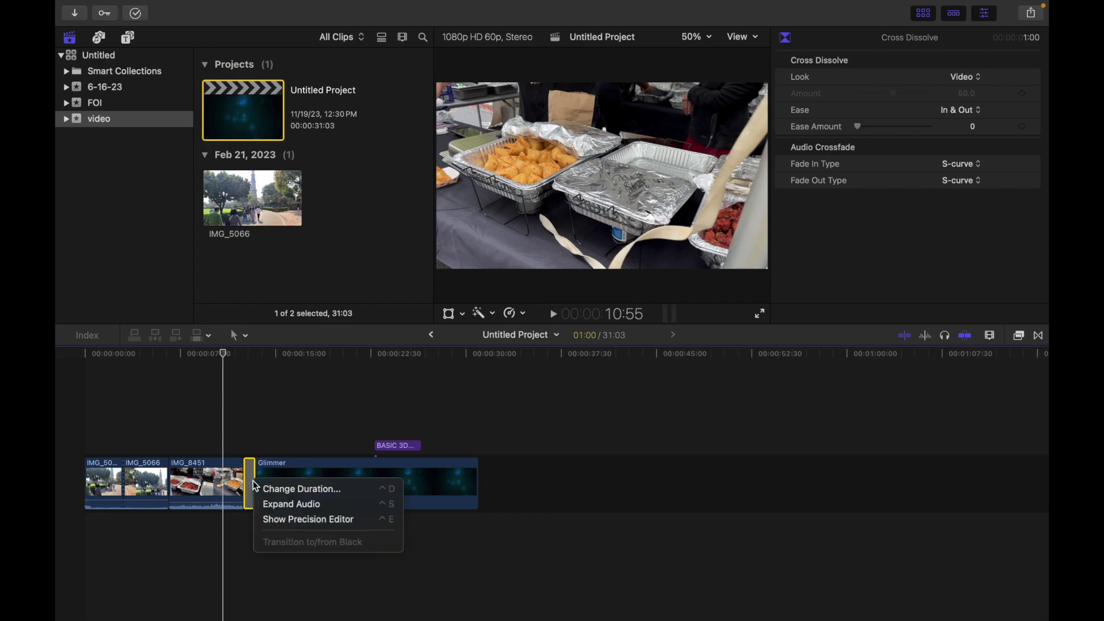
pyautogui.click(280, 488)
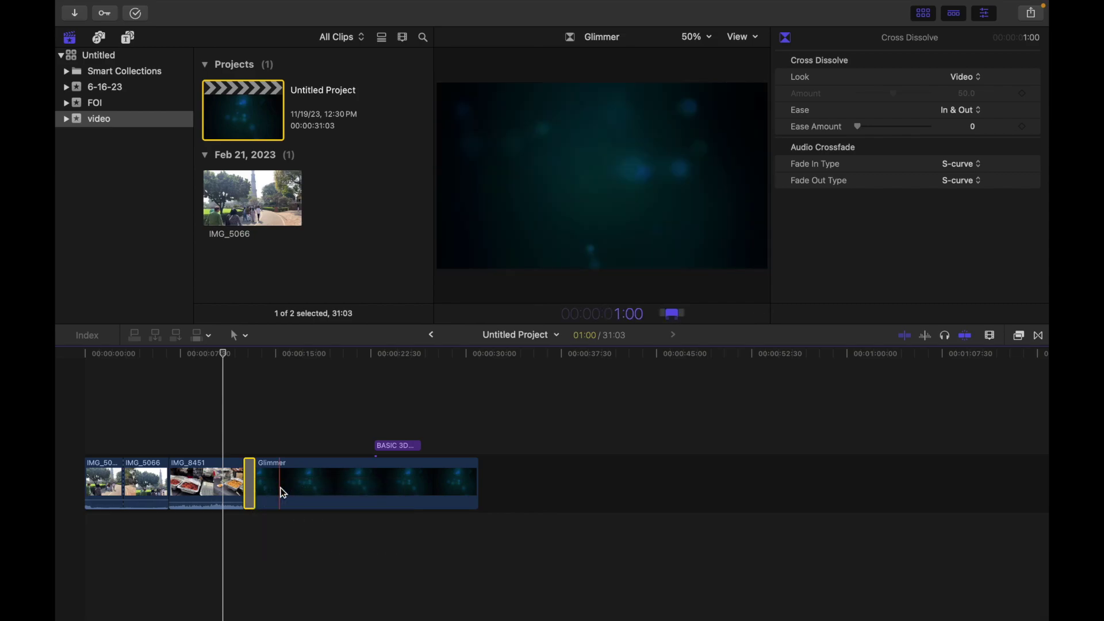
pyautogui.write('9')
pyautogui.press('Return')
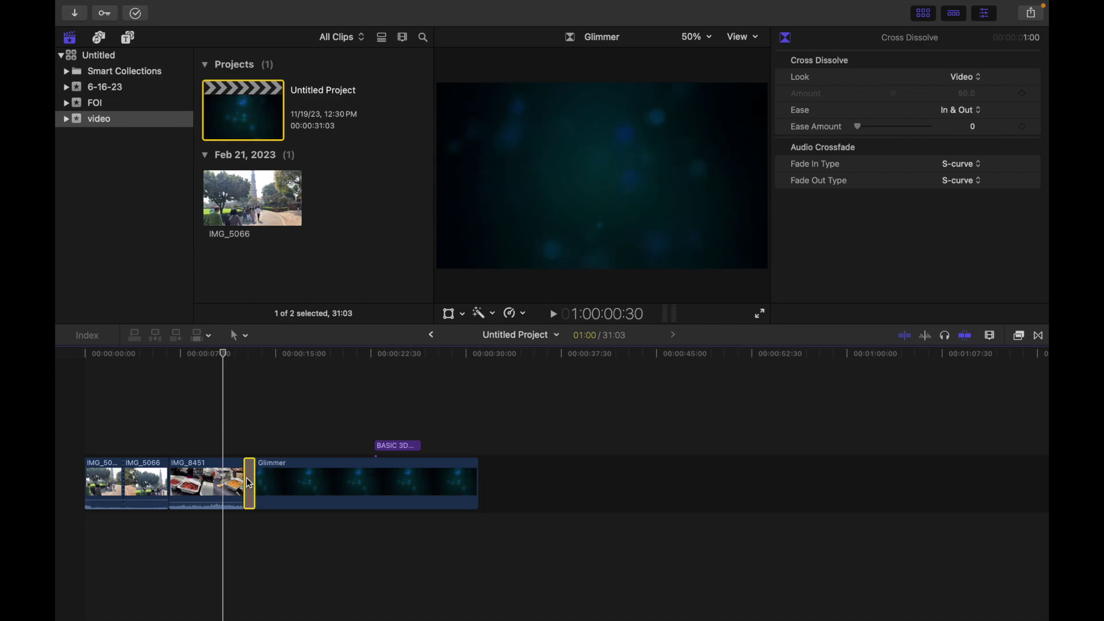
# Drag-trim the Cross Dissolve's edge, then deselect it to show IMG_8451's properties
pyautogui.moveTo(248, 483); pyautogui.dragTo(244, 482)
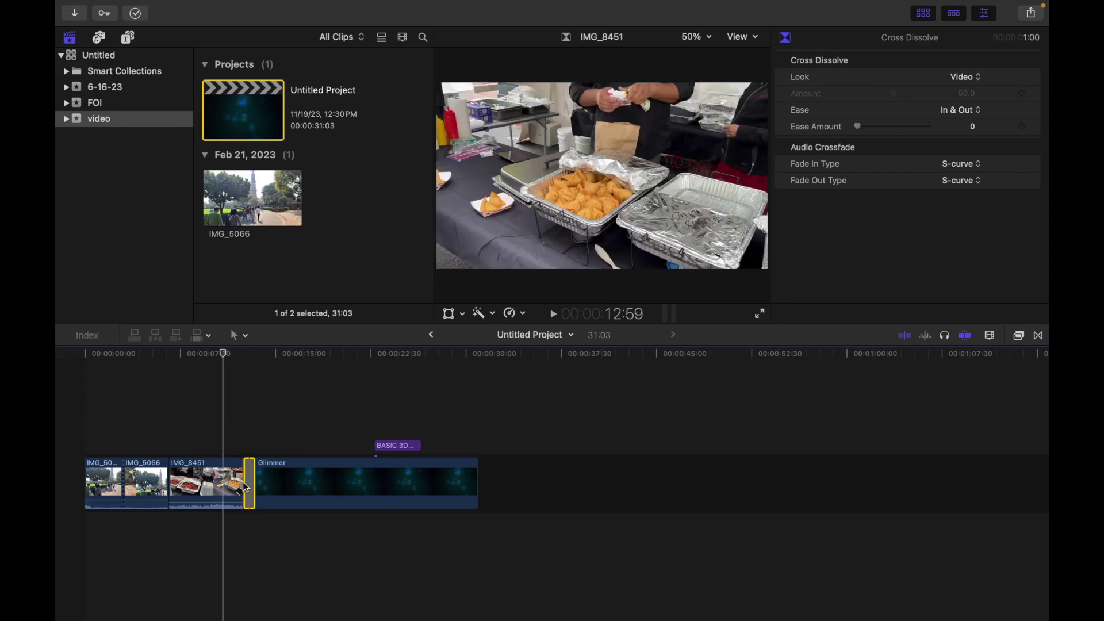
pyautogui.click(224, 422)
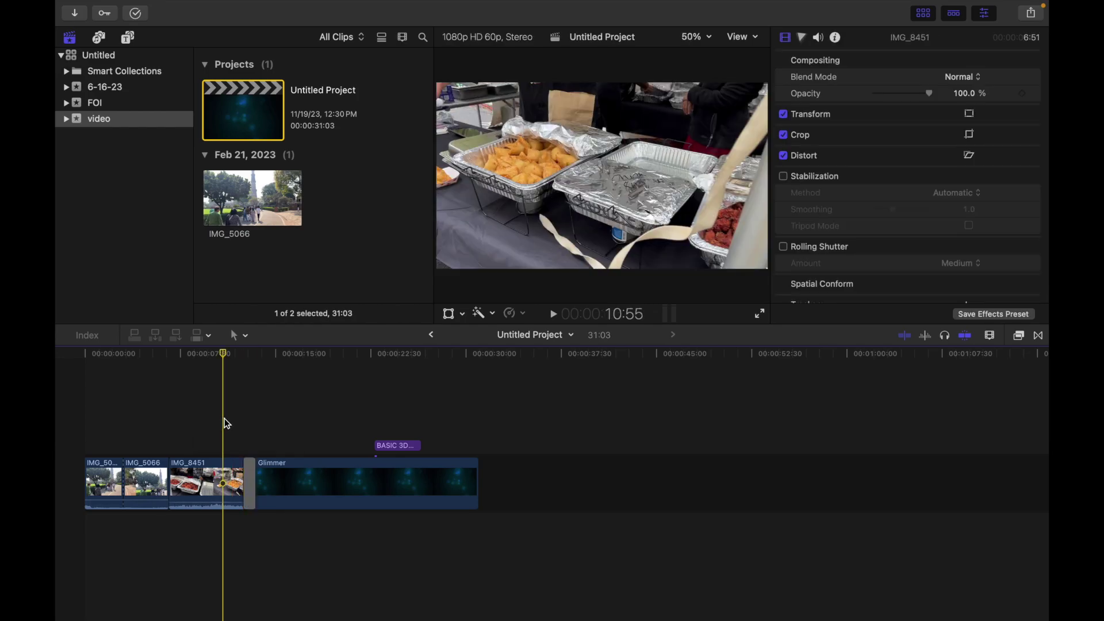